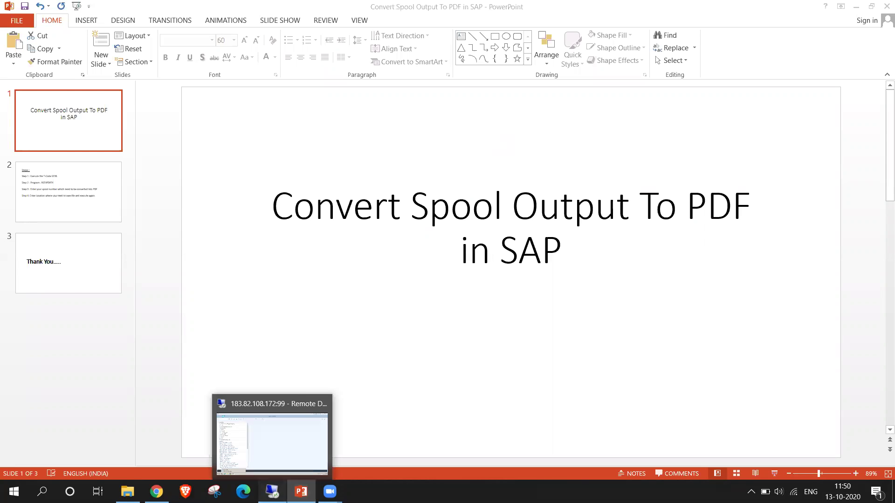
Switch from the PowerPoint title slide to the remote SAP Easy Access session.
{"action": "left_click", "coordinate": [273, 492]}
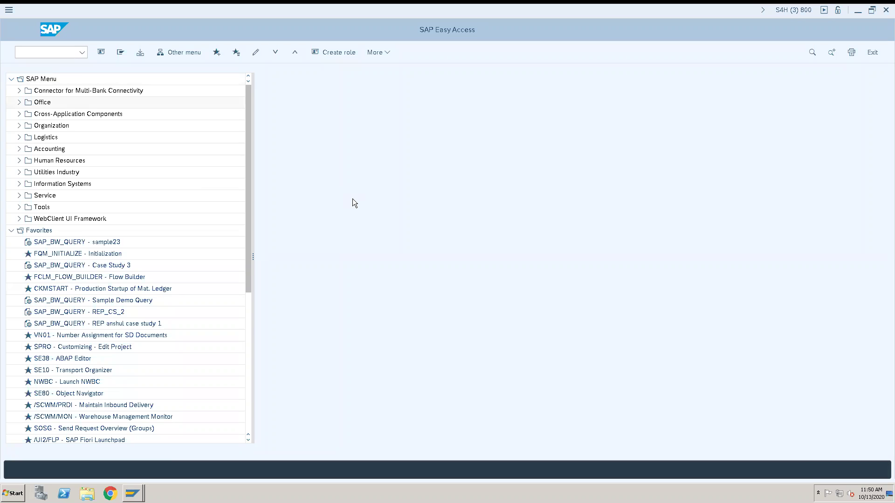
Open the selection screen for table VBAK in the Data Browser via transaction SE16.
{"action": "left_click", "coordinate": [52, 51]}
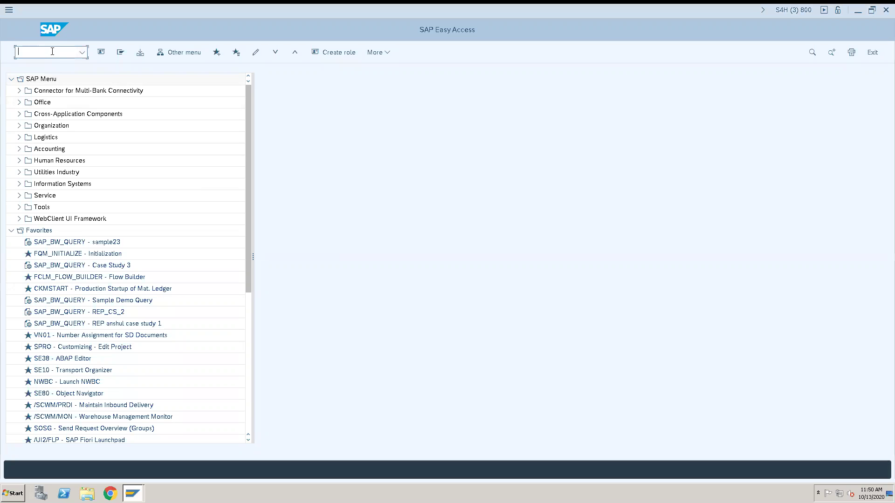
{"action": "type", "text": "/NNSE16"}
{"action": "key", "text": "BackSpace"}
{"action": "key", "text": "BackSpace"}
{"action": "key", "text": "BackSpace"}
{"action": "key", "text": "BackSpace"}
{"action": "key", "text": "BackSpace"}
{"action": "key", "text": "BackSpace"}
{"action": "key", "text": "BackSpace"}
{"action": "type", "text": "se16"}
{"action": "key", "text": "Return"}
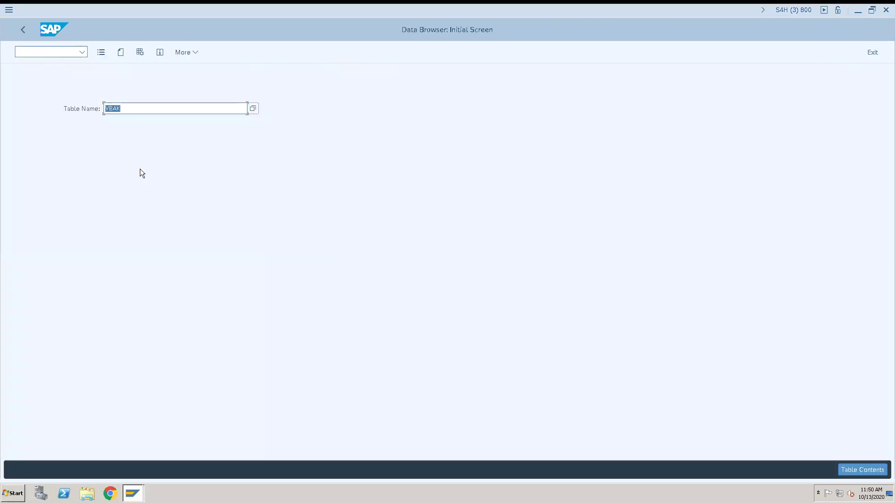
{"action": "key", "text": "Return"}
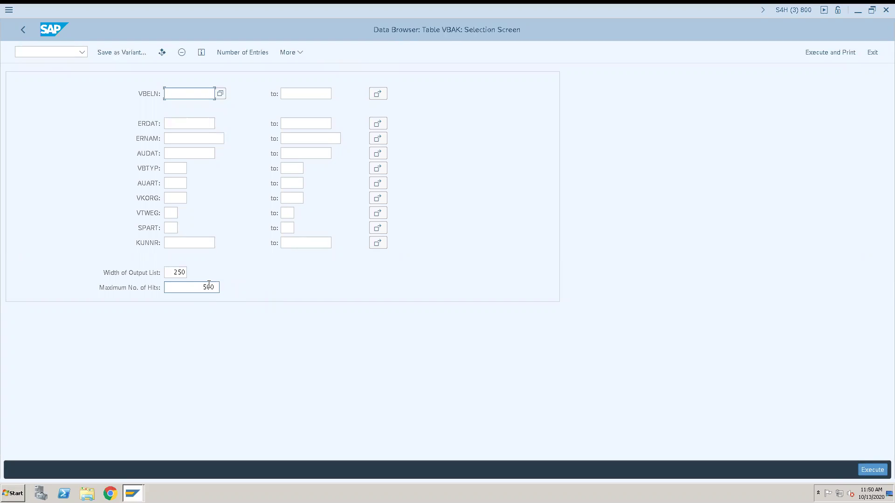
Lower the Maximum No. of Hits for the VBAK selection to 50.
{"action": "double_click", "coordinate": [210, 286]}
{"action": "key", "text": "Delete"}
{"action": "type", "text": "10"}
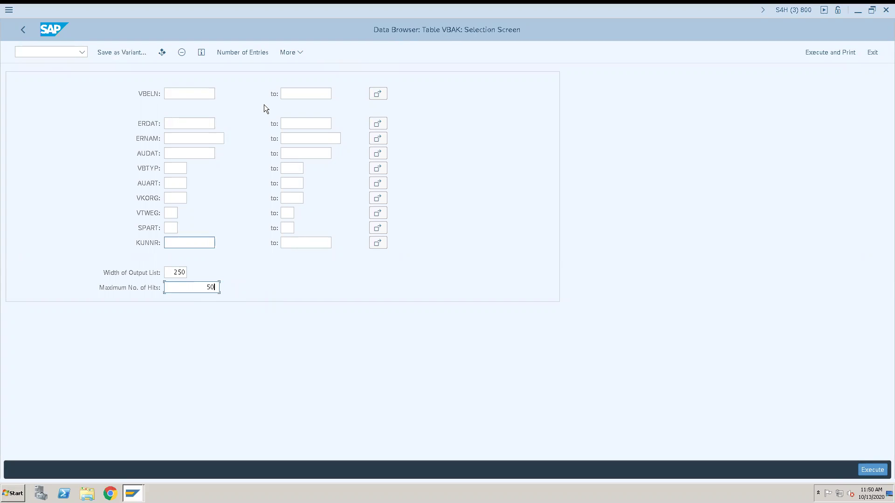
{"action": "left_click", "coordinate": [298, 53]}
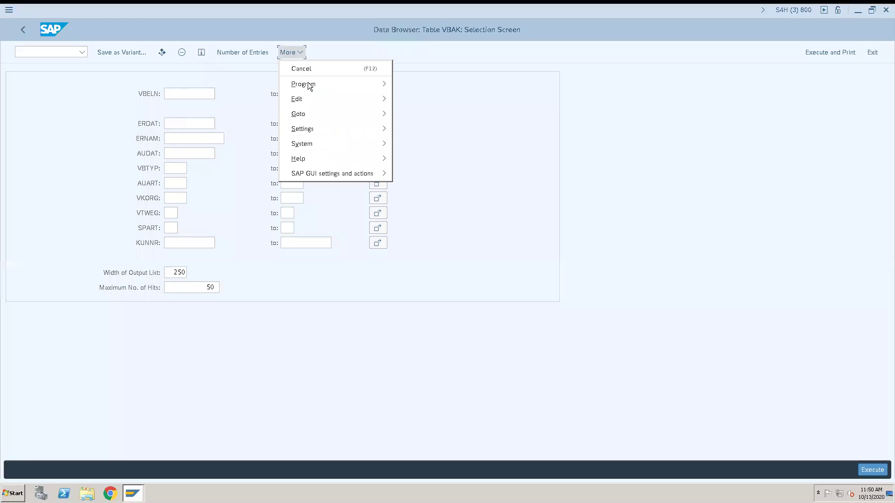
Run the VBAK selection and start printing the resulting list.
{"action": "mouse_move", "coordinate": [309, 87]}
{"action": "left_click", "coordinate": [413, 85]}
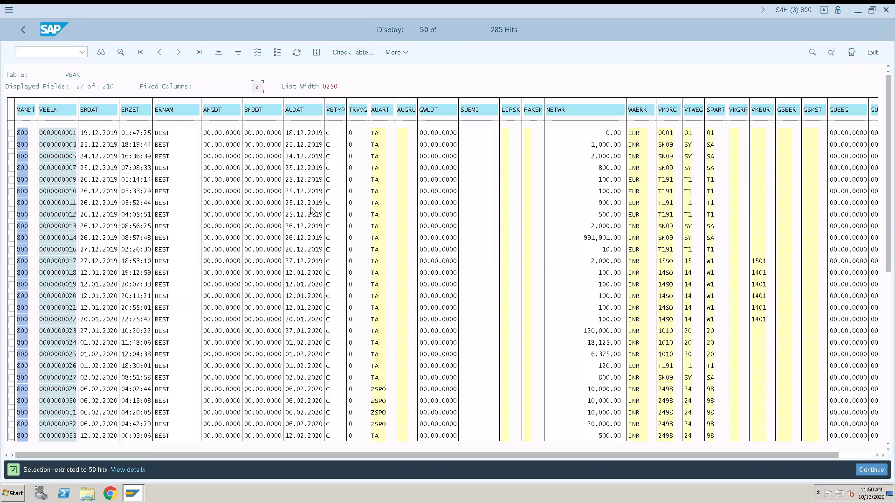
{"action": "left_click", "coordinate": [852, 54]}
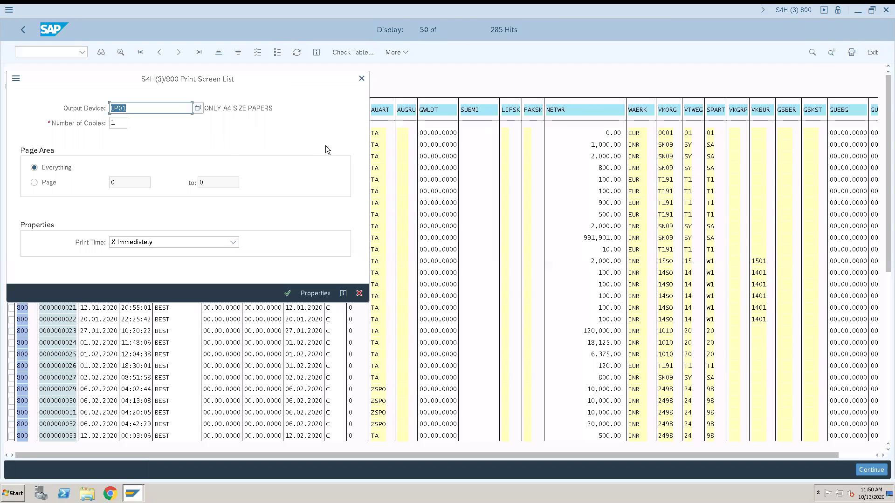
Set print time to 'SAP spool only for now' and confirm the spool request.
{"action": "left_click", "coordinate": [195, 242]}
{"action": "left_click", "coordinate": [146, 254]}
{"action": "left_click", "coordinate": [287, 293]}
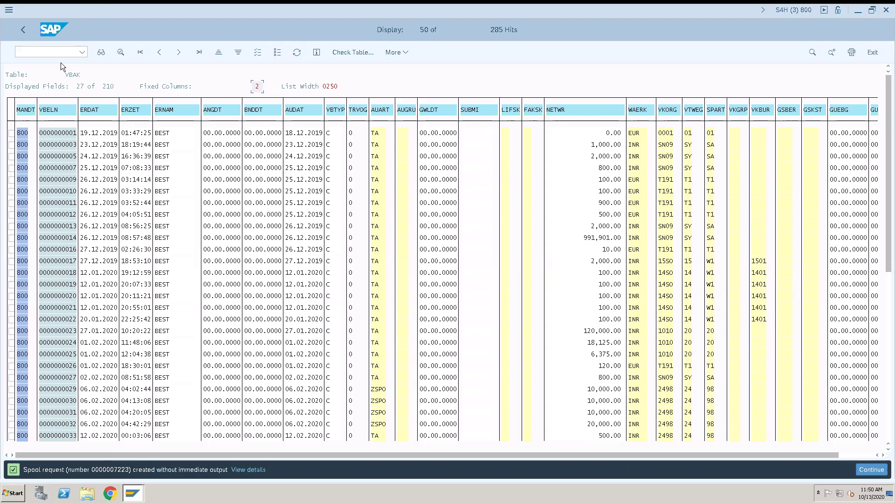
Start transaction SE38 and enter program RSTXPDFT4 in the ABAP Editor.
{"action": "left_click", "coordinate": [52, 50]}
{"action": "type", "text": "/n se38"}
{"action": "key", "text": "Return"}
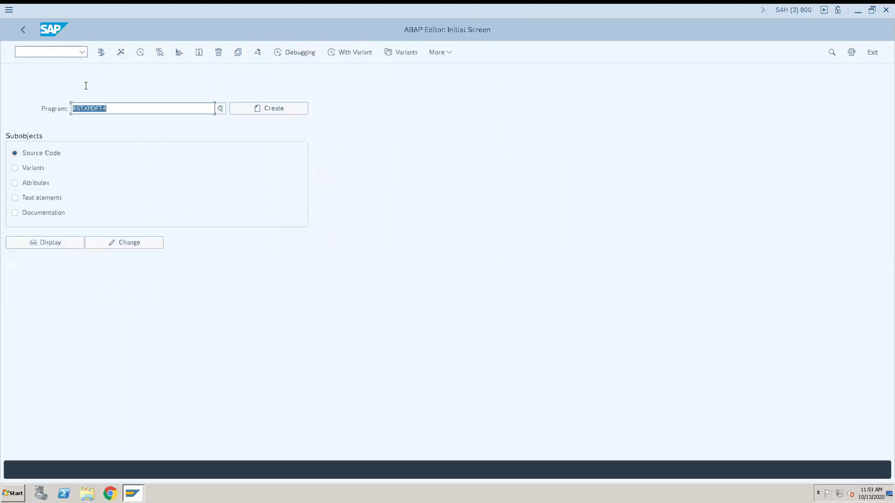
{"action": "left_click", "coordinate": [120, 109]}
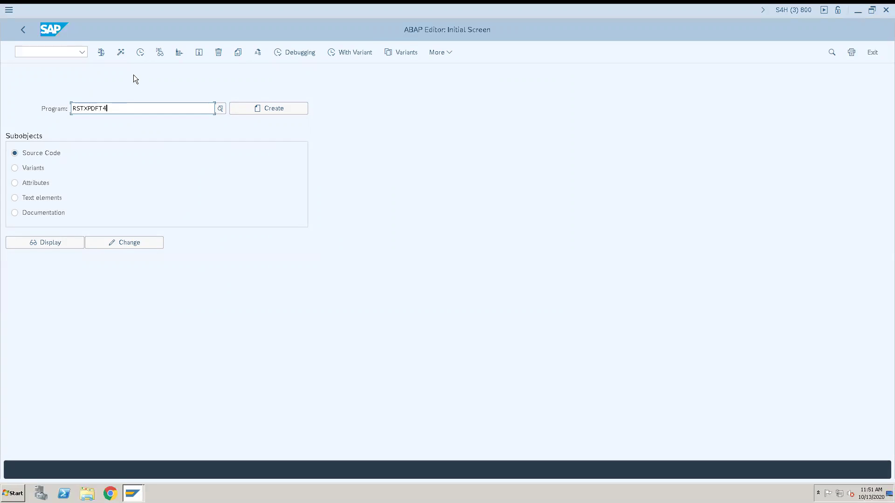
Run report RSTXPDFT4 and enter 7223 as the spool request.
{"action": "left_click", "coordinate": [140, 52]}
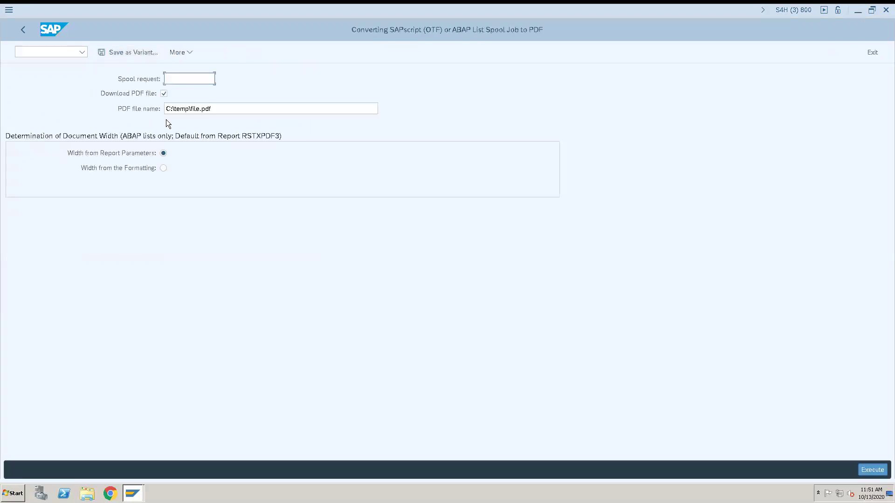
{"action": "key", "text": "ctrl+v"}
{"action": "type", "text": "7"}
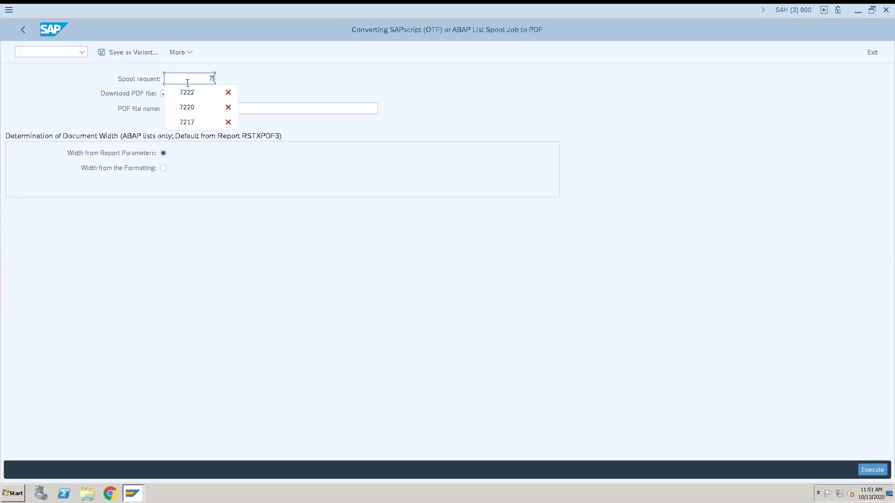
{"action": "type", "text": "223"}
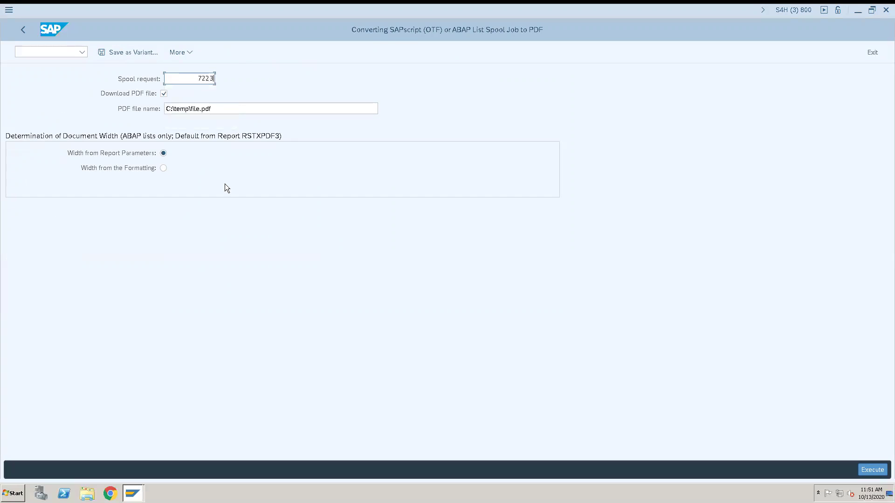
Check spool request 7223 in SP02 in a new session, then return to the conversion window.
{"action": "left_click", "coordinate": [52, 51]}
{"action": "type", "text": "/o sp"}
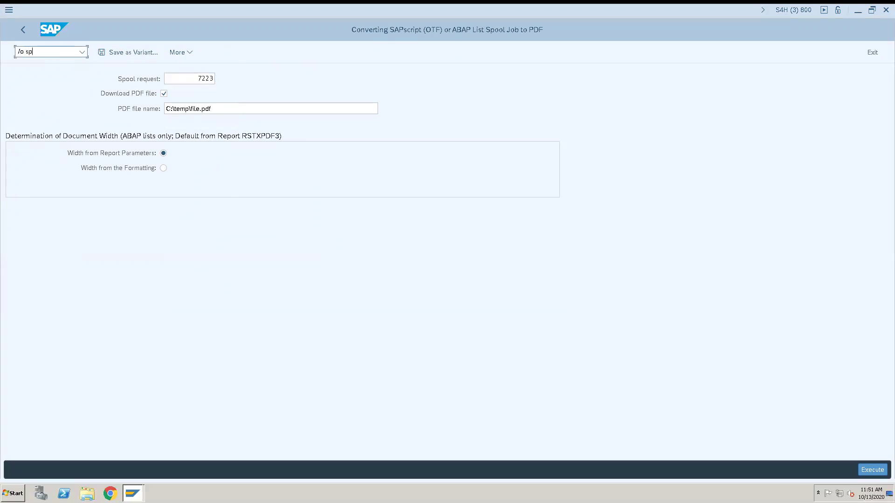
{"action": "type", "text": "02"}
{"action": "key", "text": "Return"}
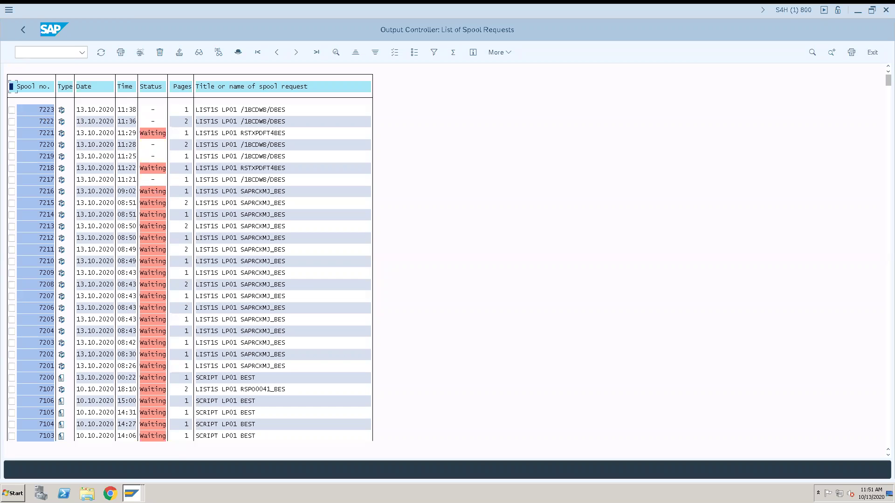
{"action": "left_click", "coordinate": [132, 493]}
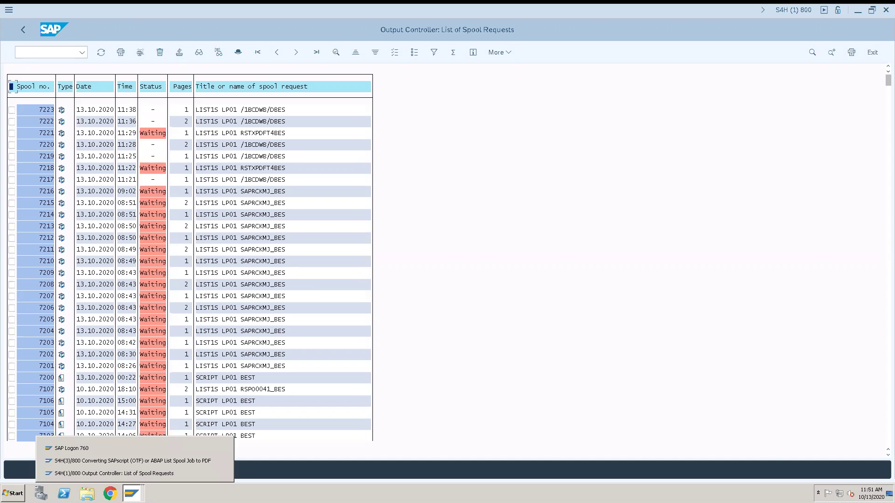
{"action": "left_click", "coordinate": [155, 457]}
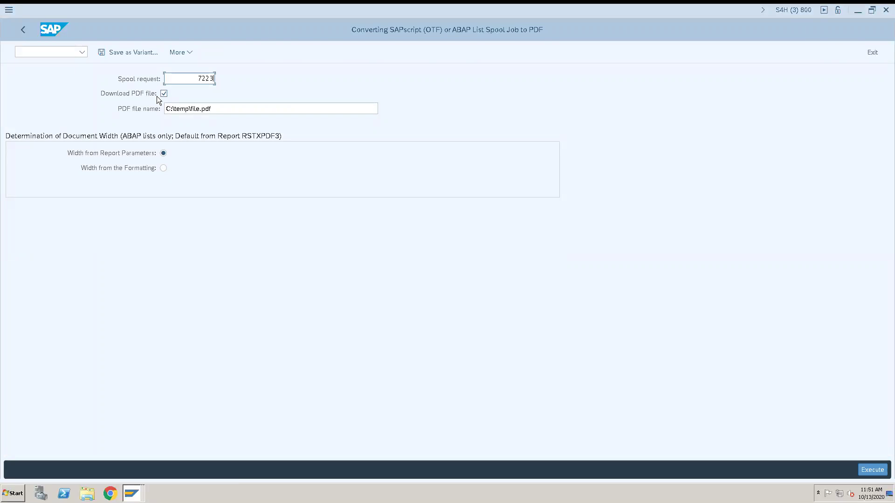
Run the conversion with Execute and Print, keeping print time Immediately.
{"action": "left_click", "coordinate": [208, 108]}
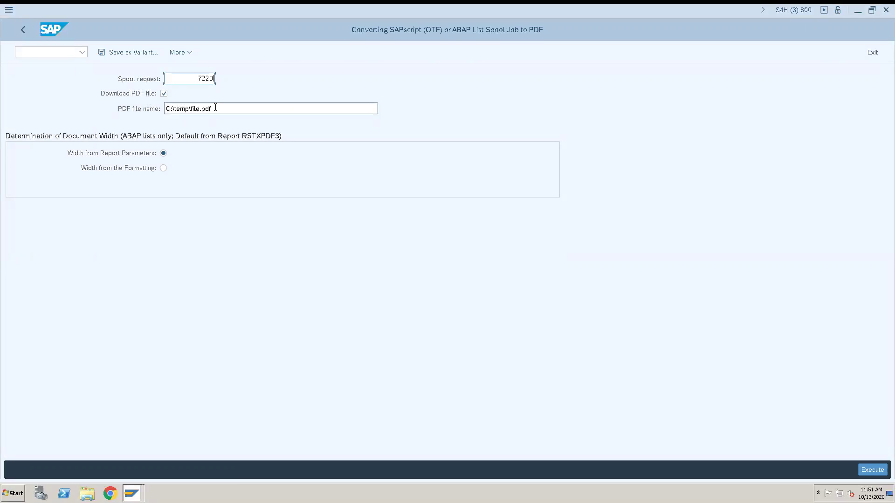
{"action": "left_click", "coordinate": [183, 54]}
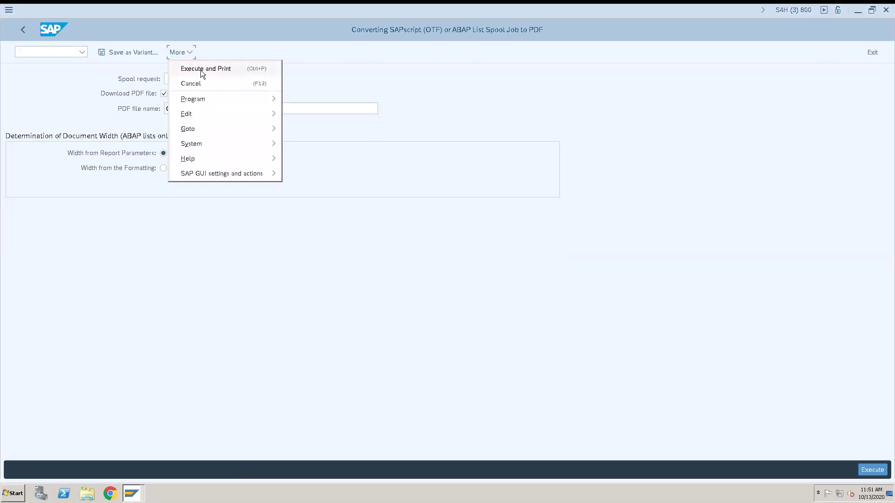
{"action": "left_click", "coordinate": [202, 70]}
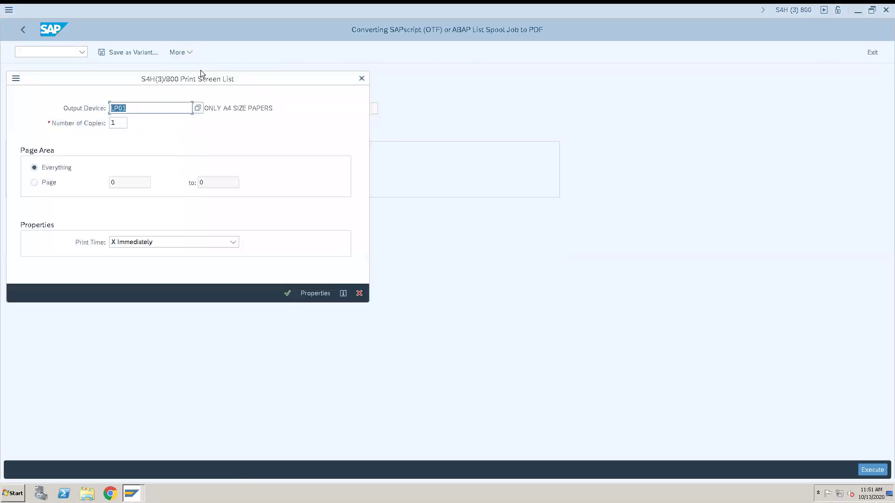
{"action": "left_click", "coordinate": [232, 243]}
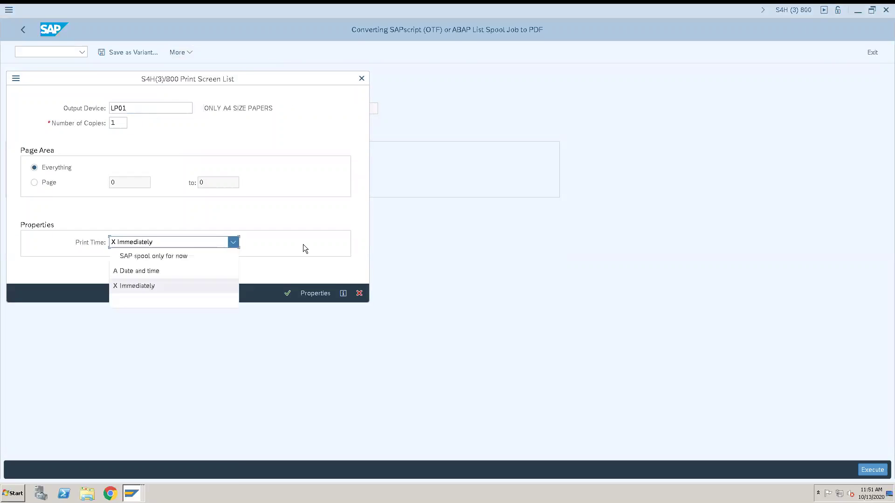
{"action": "left_click", "coordinate": [136, 247]}
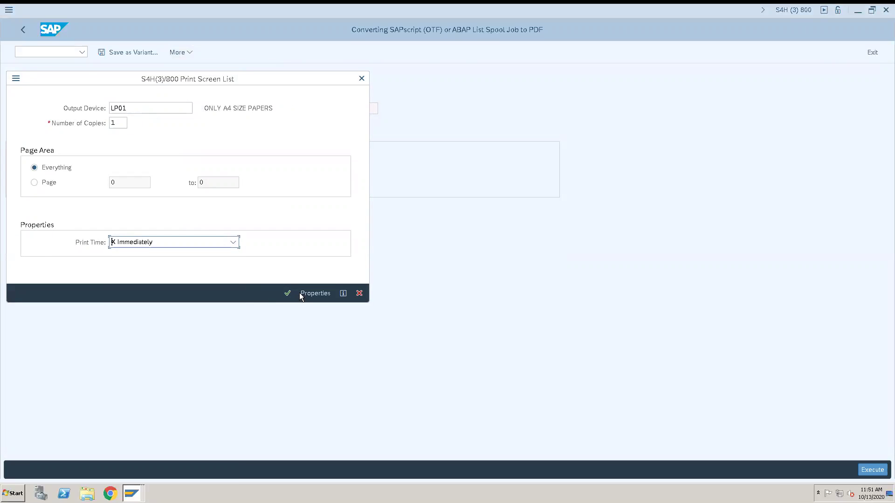
{"action": "left_click", "coordinate": [287, 293]}
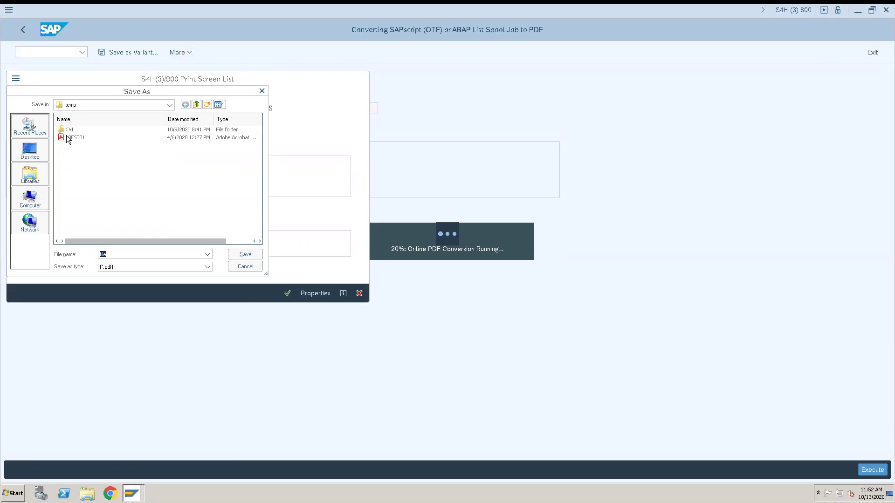
Save the converted PDF to the Desktop as 'test 4'.
{"action": "left_click", "coordinate": [23, 156]}
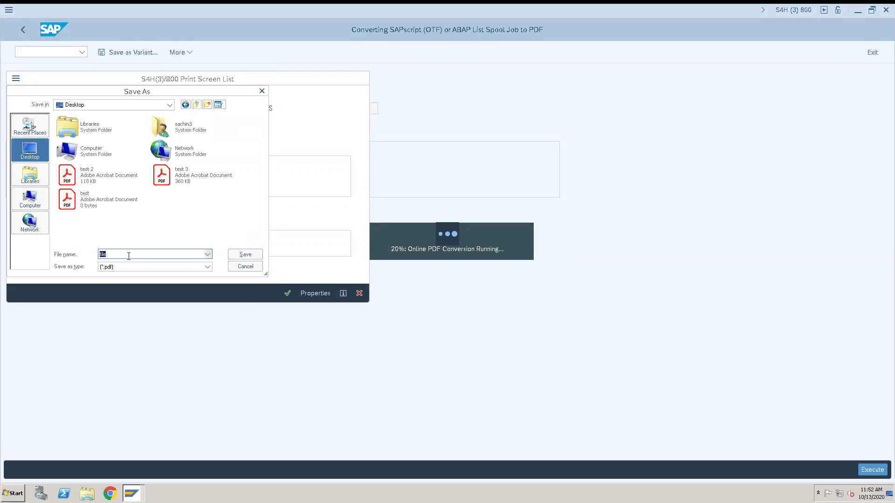
{"action": "key", "text": "BackSpace"}
{"action": "type", "text": "test"}
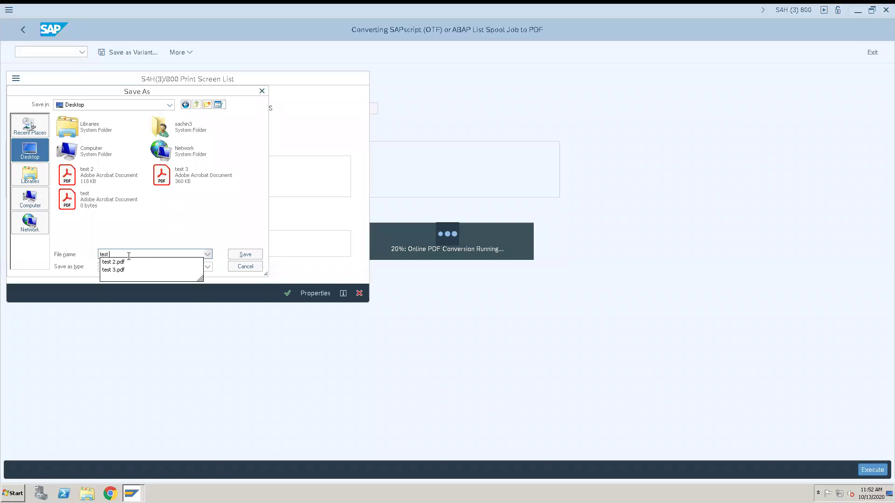
{"action": "type", "text": " 4"}
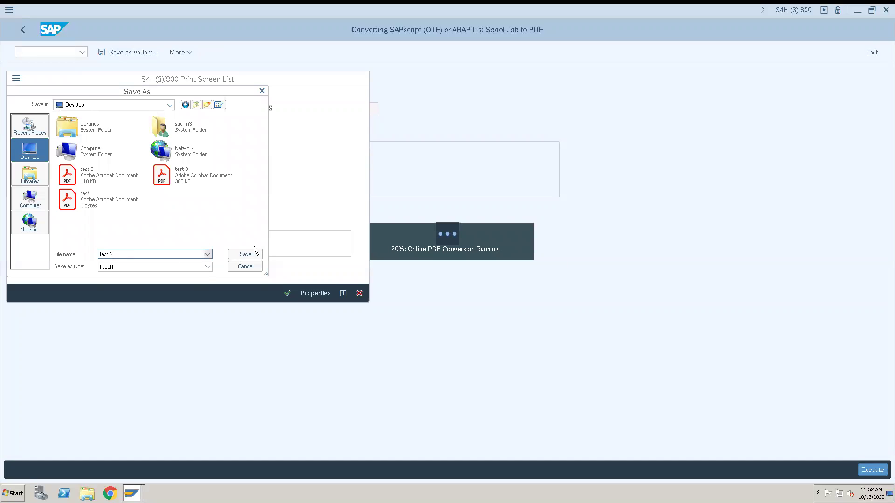
{"action": "left_click", "coordinate": [252, 252]}
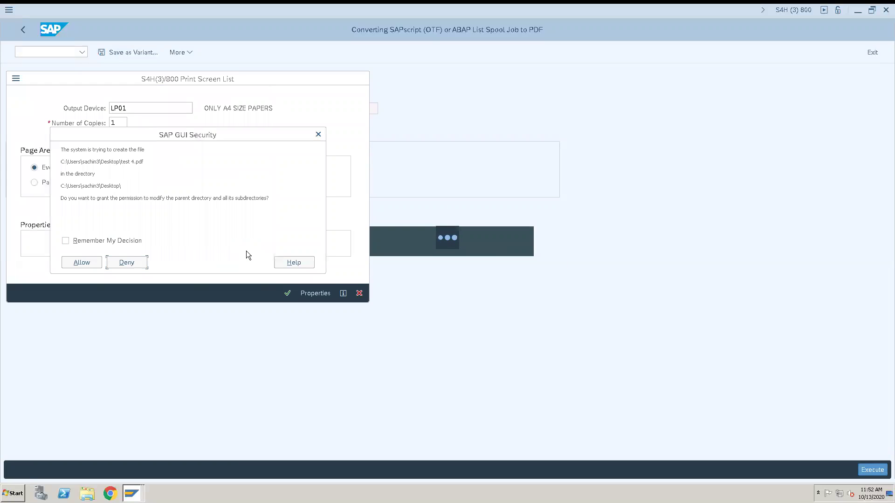
Allow creating test 4.pdf, refresh the desktop, and open the PDF in Acrobat.
{"action": "left_click", "coordinate": [82, 262]}
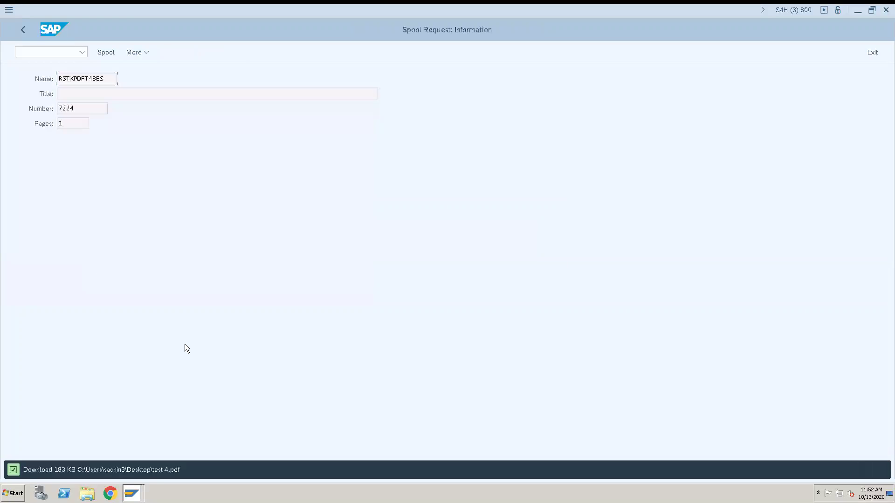
{"action": "left_click", "coordinate": [856, 8]}
{"action": "right_click", "coordinate": [351, 235]}
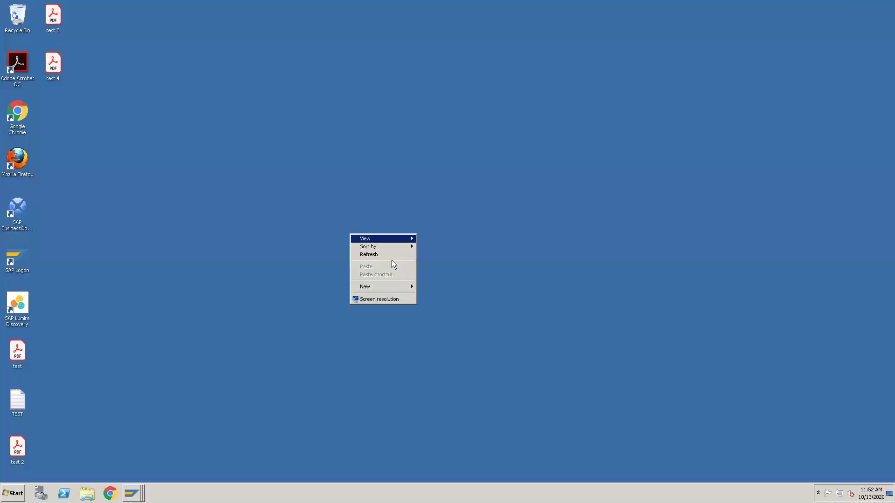
{"action": "left_click", "coordinate": [378, 255]}
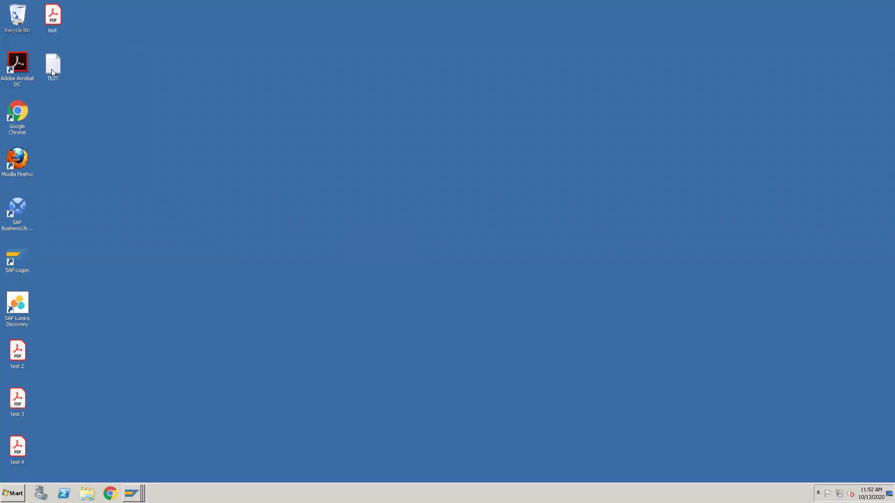
{"action": "double_click", "coordinate": [18, 446]}
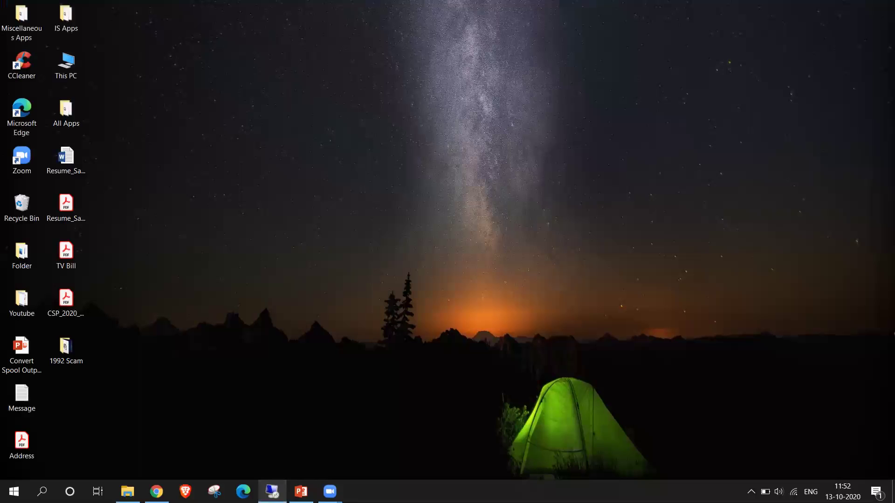
Return to PowerPoint and move from the Steps slide to the 'Thank You' slide.
{"action": "mouse_move", "coordinate": [301, 491]}
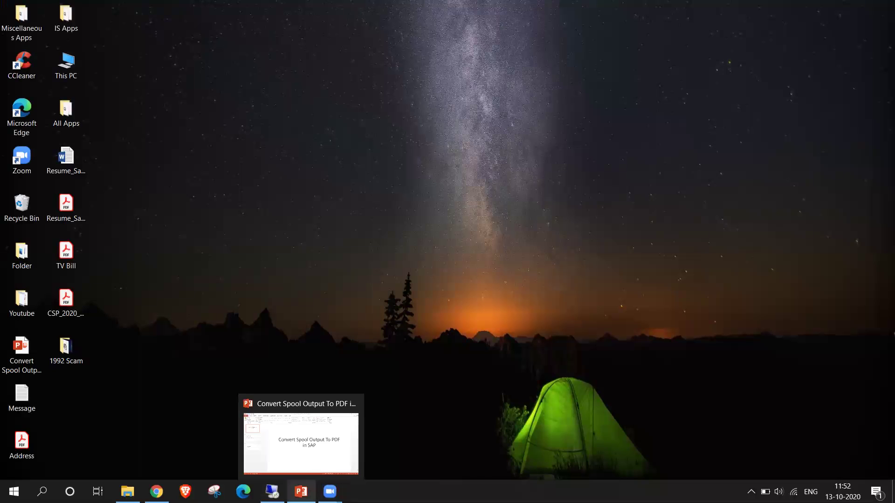
{"action": "left_click", "coordinate": [299, 435]}
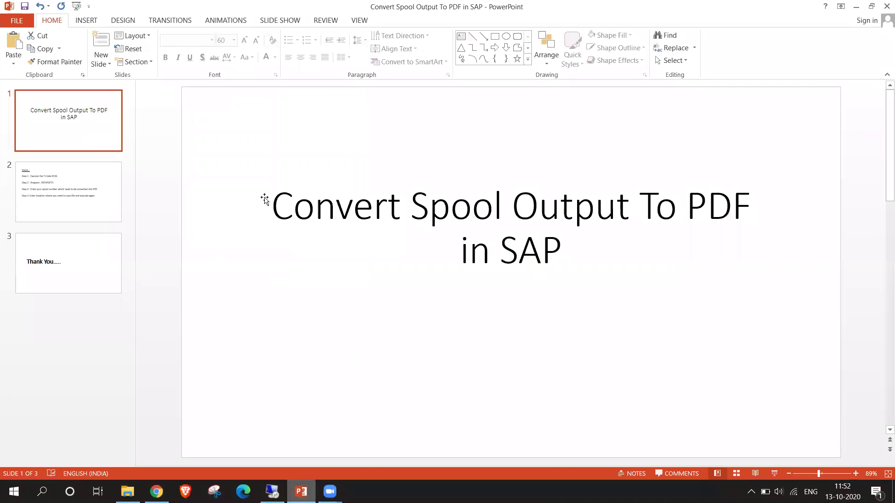
{"action": "left_click", "coordinate": [65, 171]}
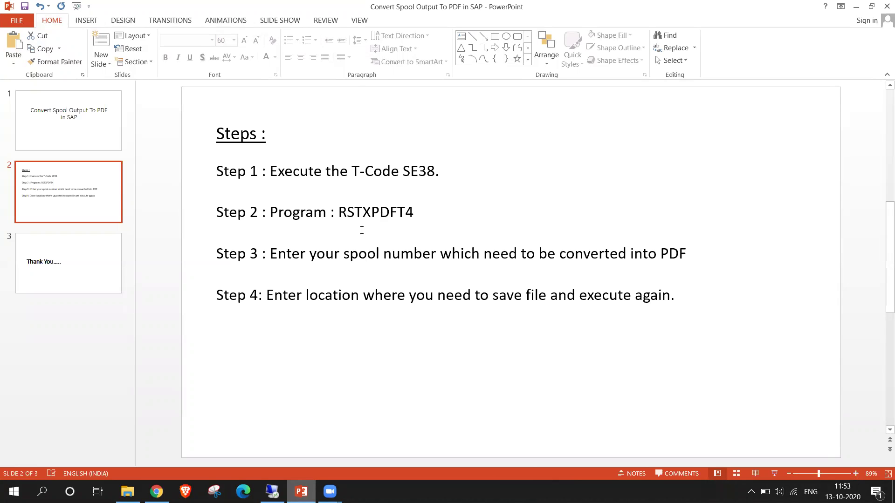
{"action": "scroll", "coordinate": [362, 230], "scroll_direction": "down", "scroll_amount": 1}
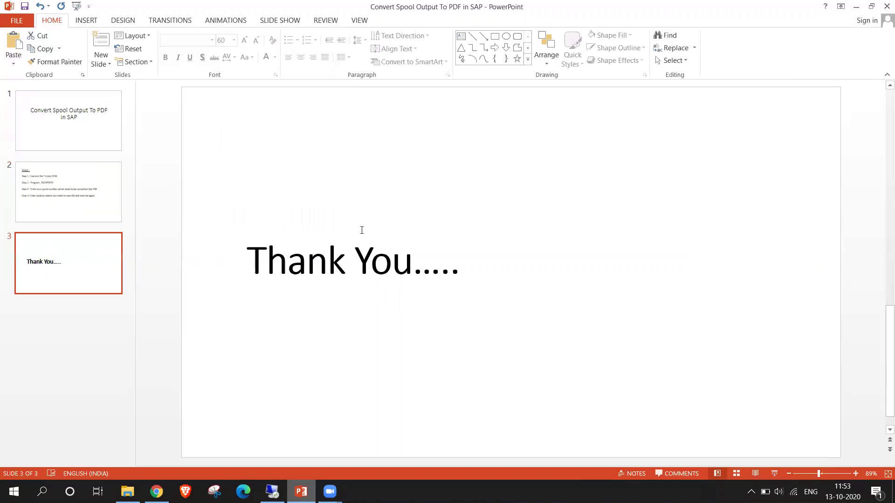